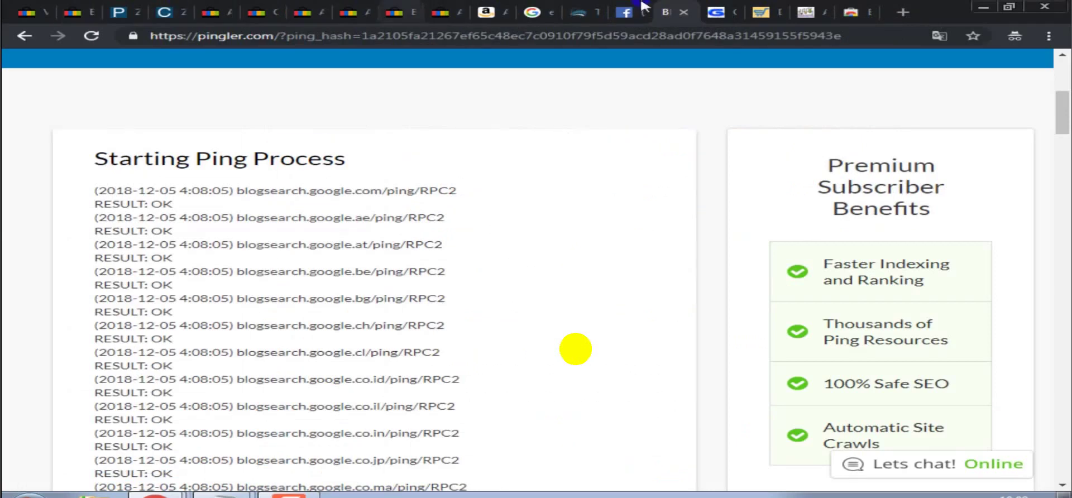
- Compare the ASINLab conversion result with the Amazon page of the Ameristep Doghouse Hunting Blind, ending on the converter
click(804, 8)
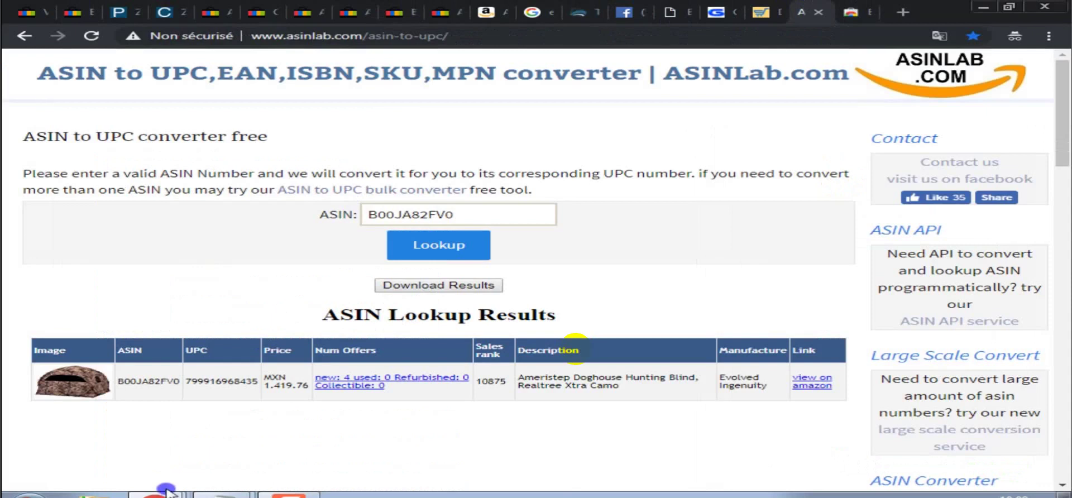
mouse_move(162, 494)
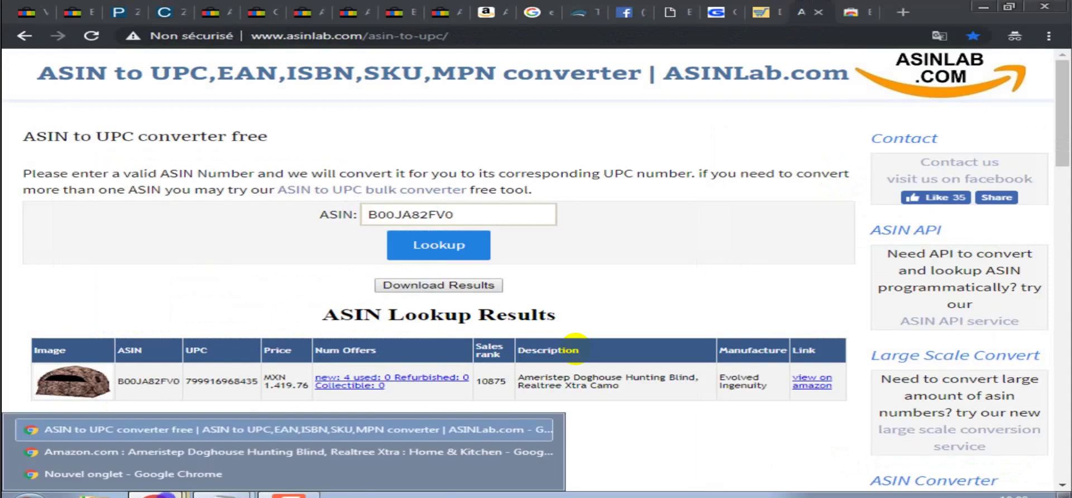
click(168, 431)
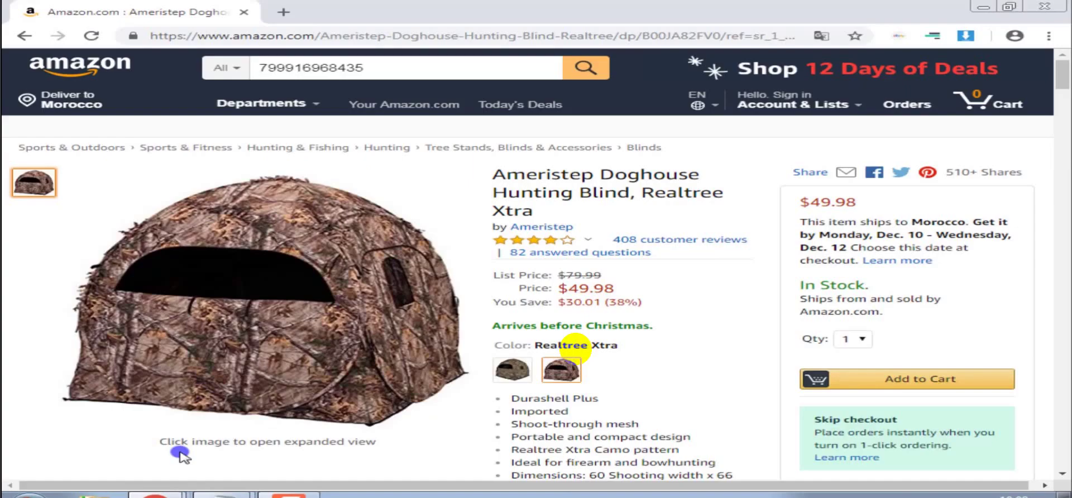
mouse_move(162, 494)
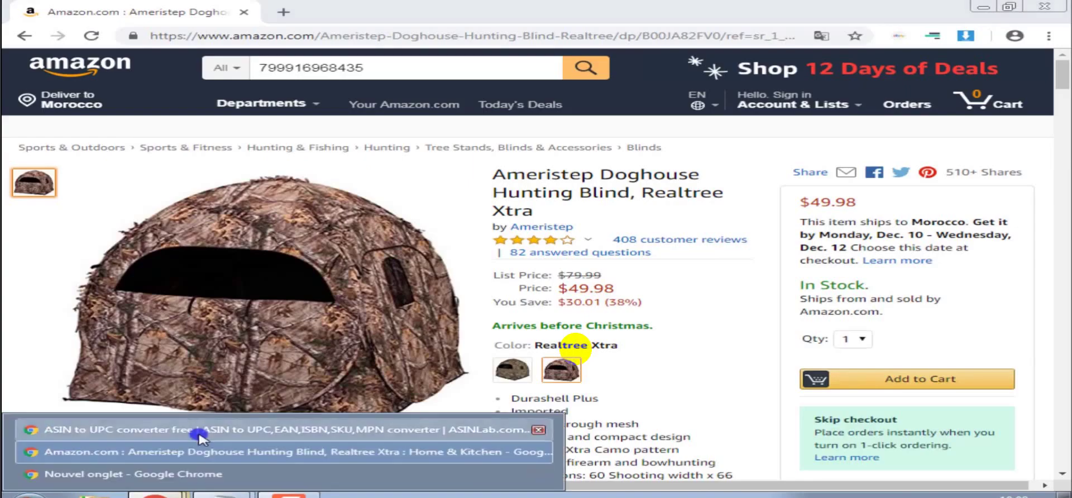
click(167, 431)
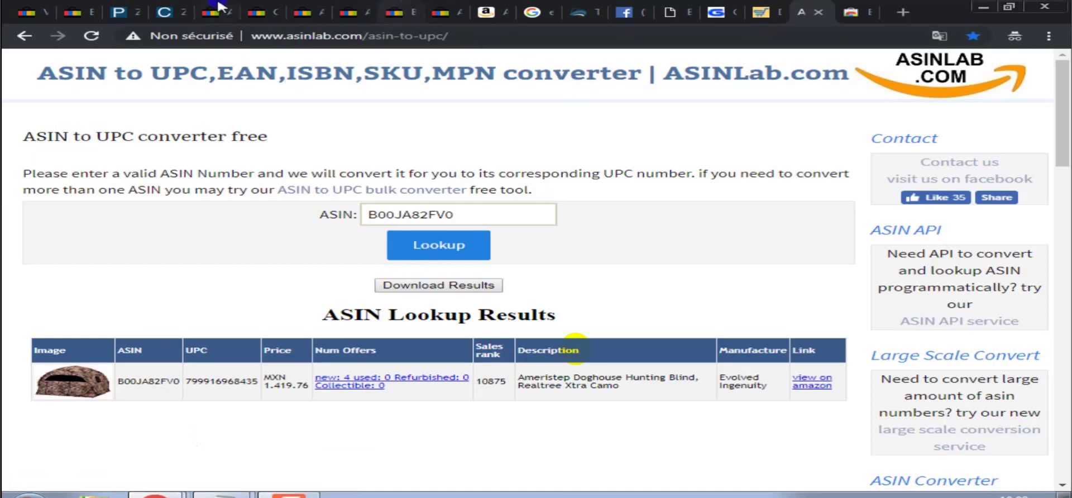
- Open product research for the Ameristep Doghouse Hunting Blind from the competitor's product list in ZIK Analytics, dismissing the translation offer
click(180, 5)
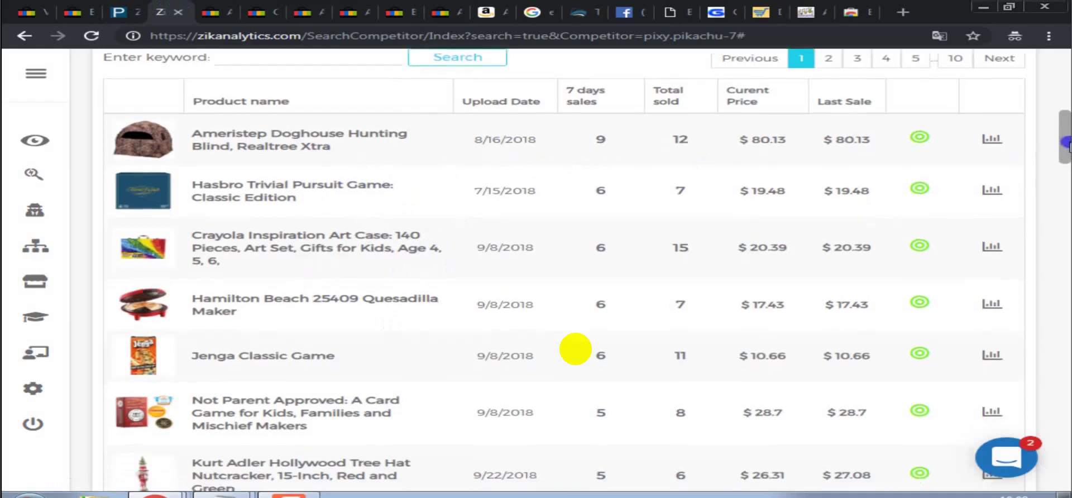
mouse_move(1066, 144)
mouse_down()
mouse_move(1066, 158)
mouse_move(1067, 147)
mouse_up()
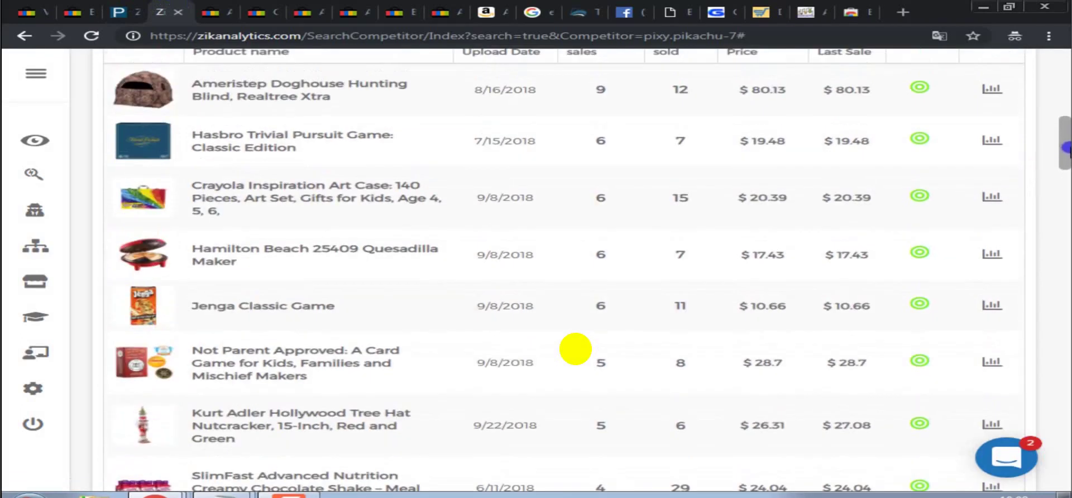
click(848, 495)
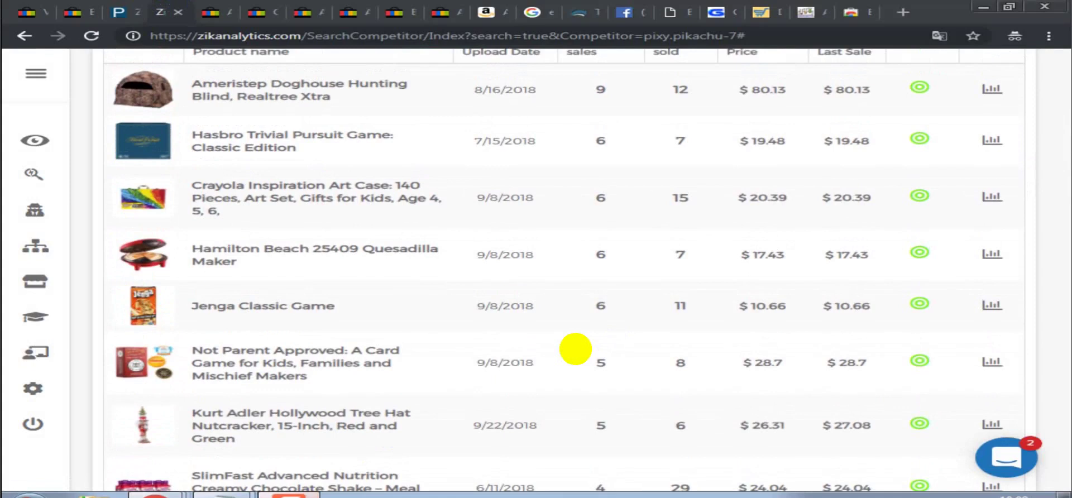
click(966, 441)
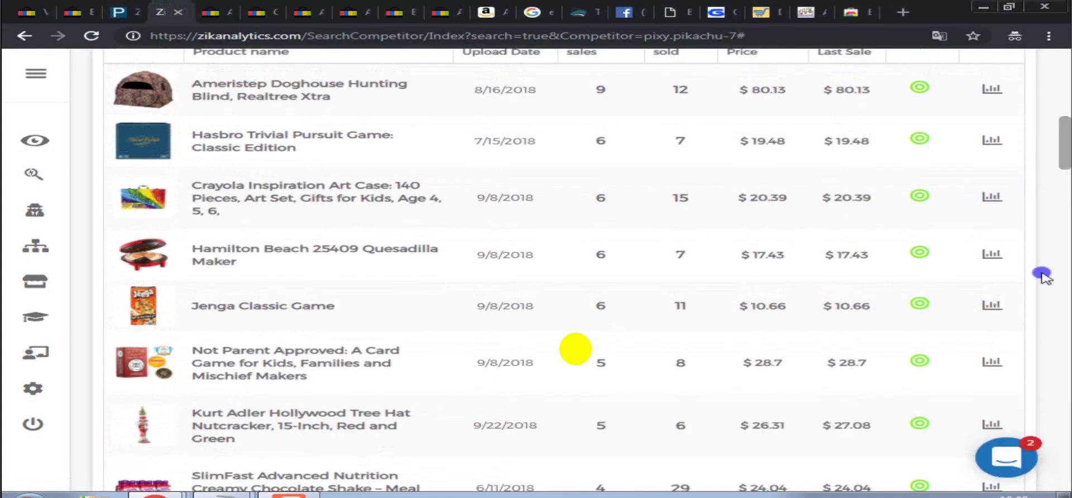
scroll(576, 349, up, 1)
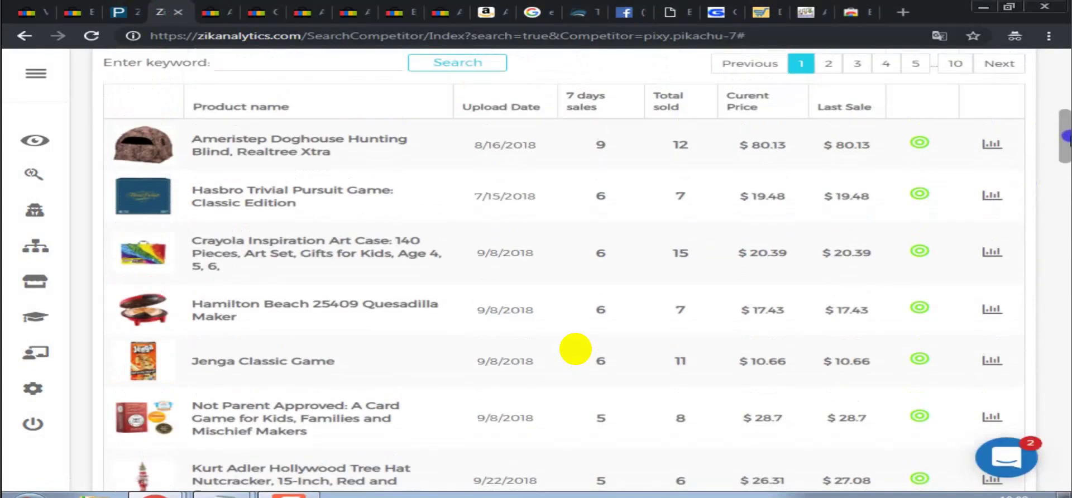
click(989, 147)
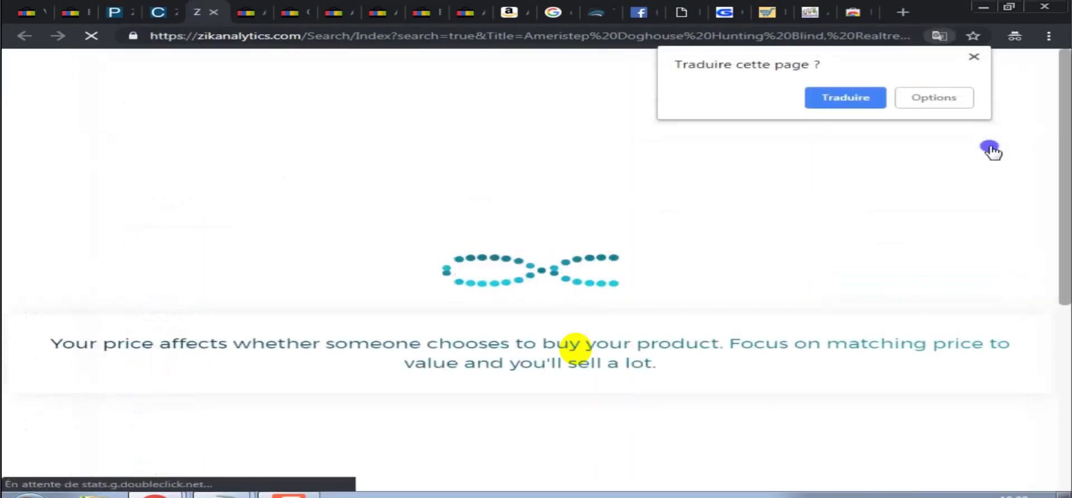
click(975, 58)
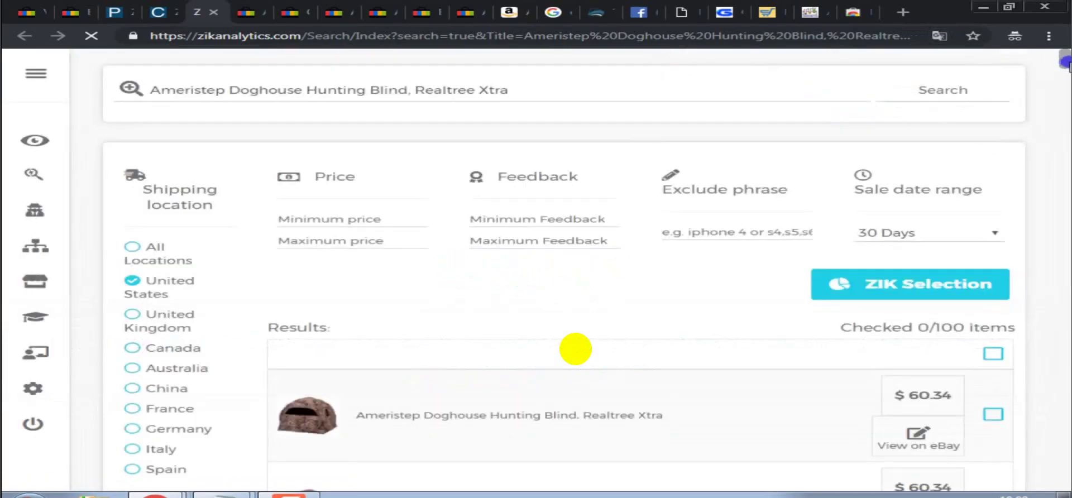
- Check all the listed results for the hunting blind and run the ZIK Selection analysis on them
scroll(576, 349, down, 4)
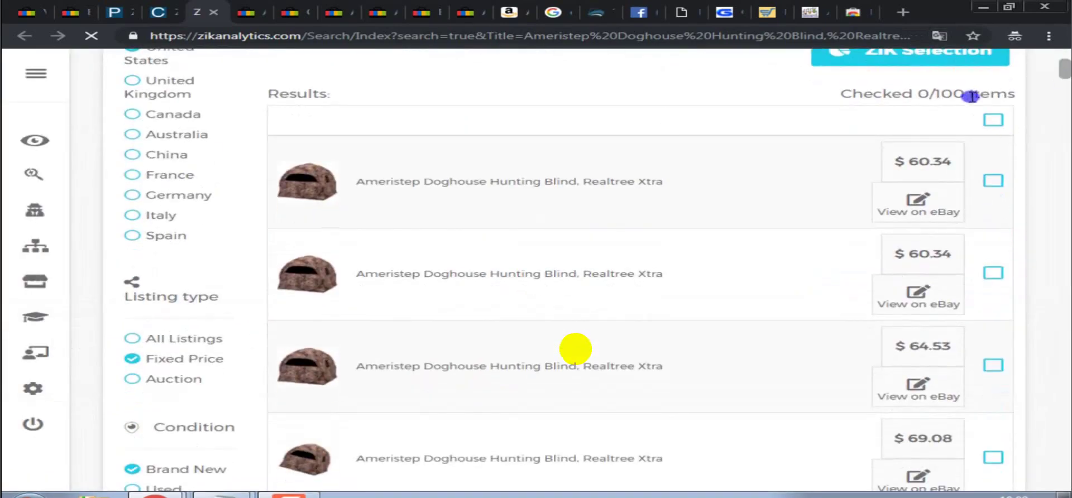
click(994, 120)
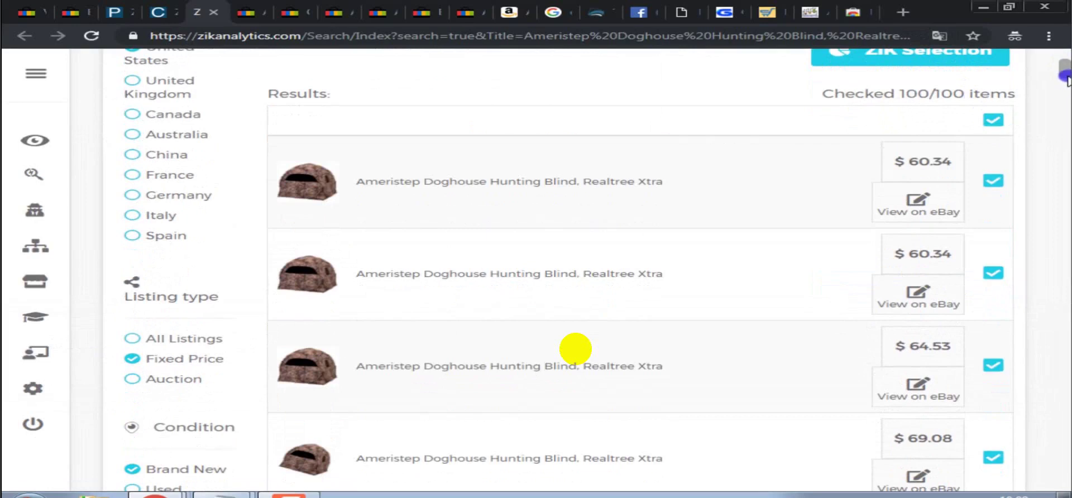
drag(1064, 77, 1065, 65)
click(897, 246)
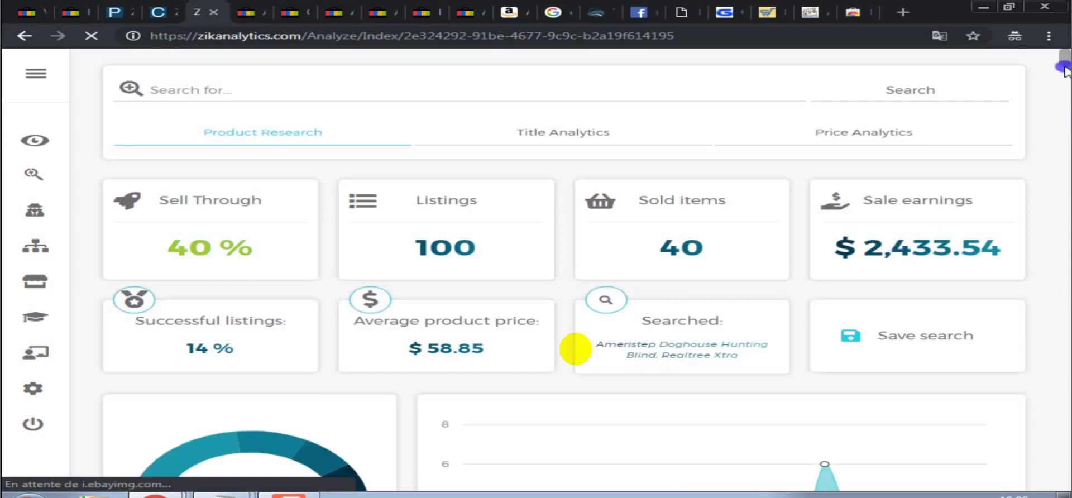
- Examine the sellers in the hunting blind analysis table and check them against the dropshipper note in Notepad
drag(1065, 67, 1066, 97)
scroll(575, 349, up, 5)
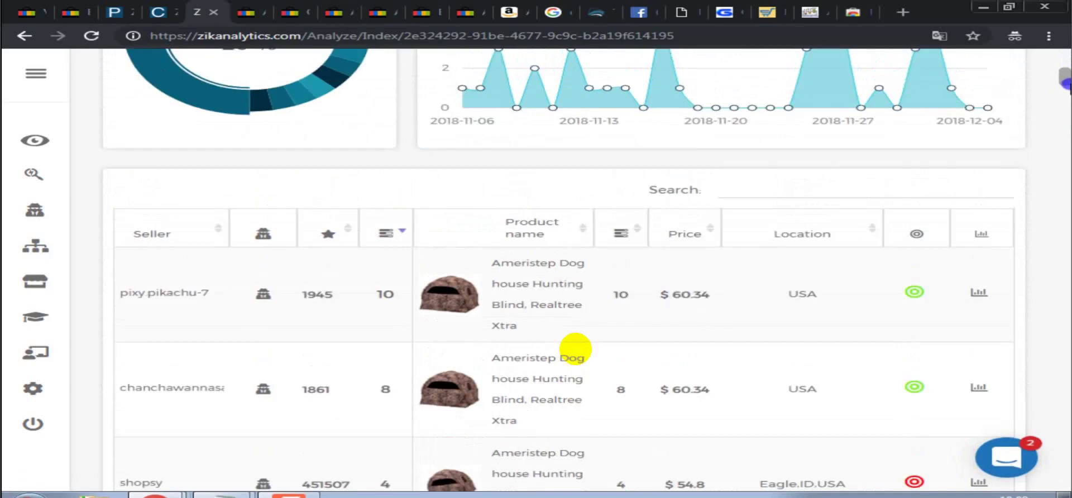
scroll(575, 349, down, 2)
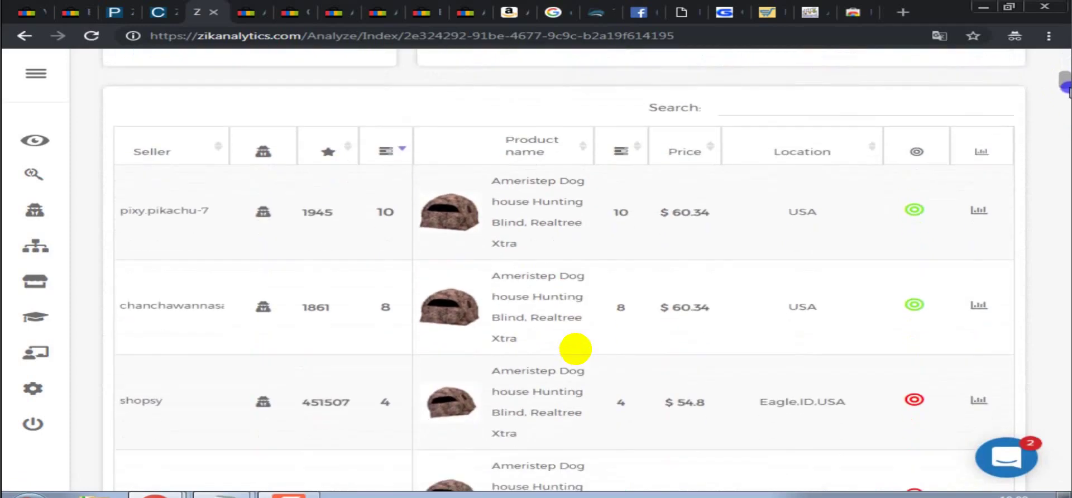
scroll(575, 349, down, 1)
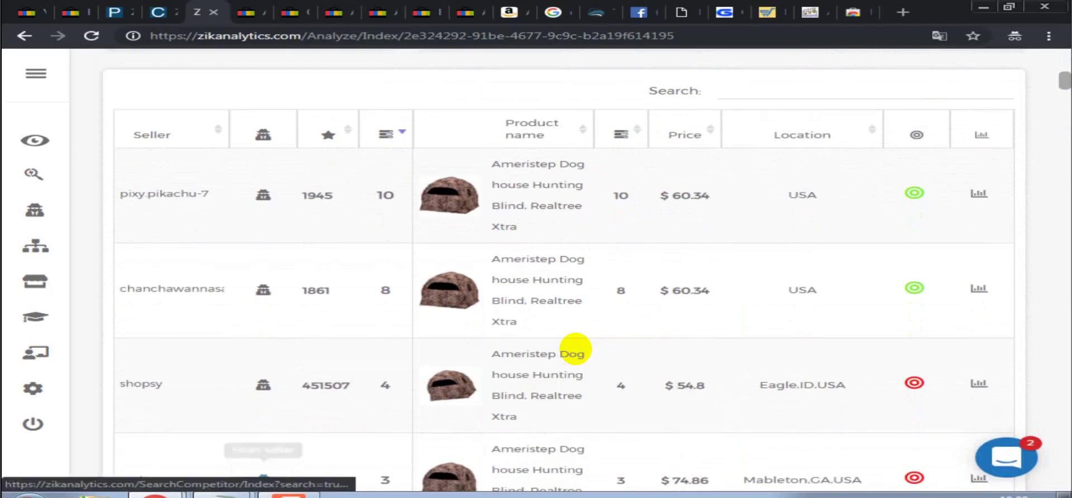
mouse_move(224, 495)
click(221, 451)
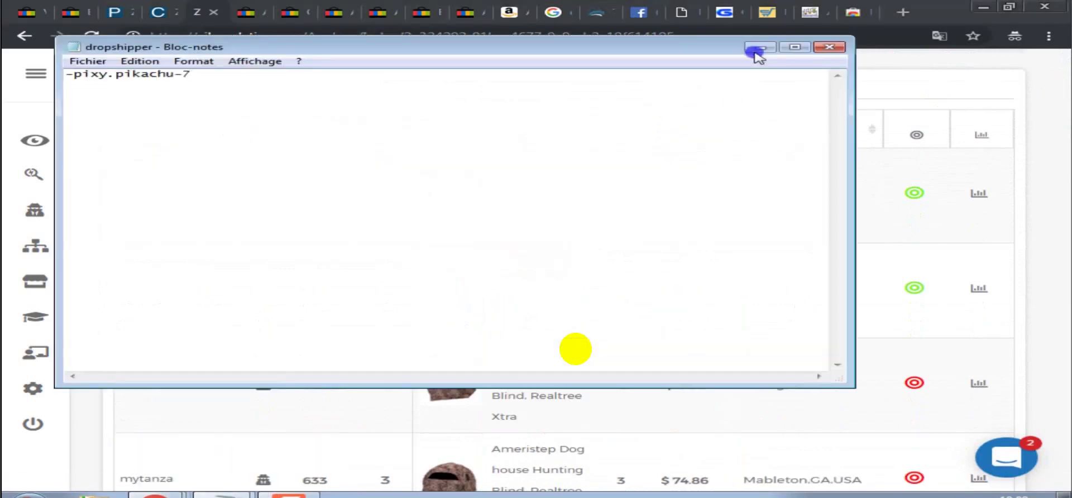
click(760, 49)
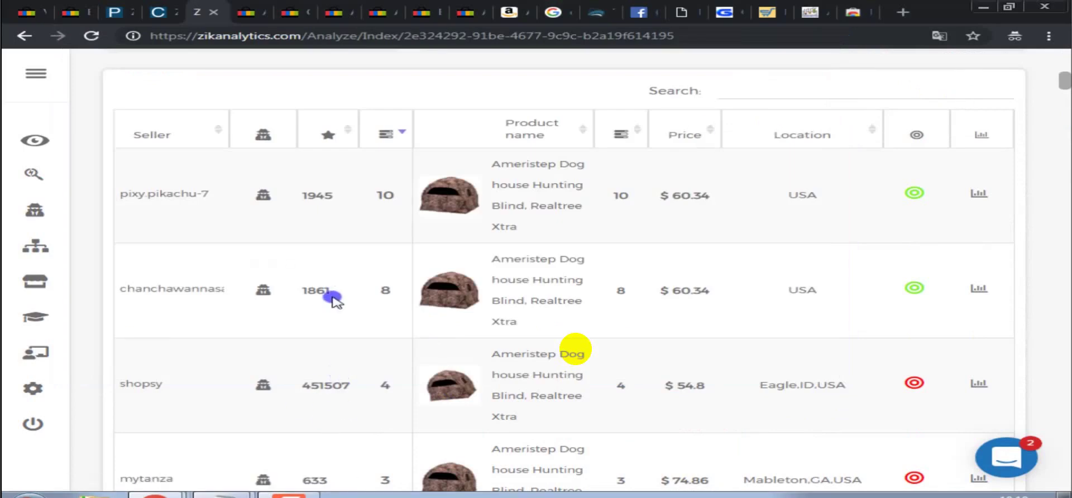
- Open competitor research for the second seller in the table and search its results for the last 7 days
click(263, 292)
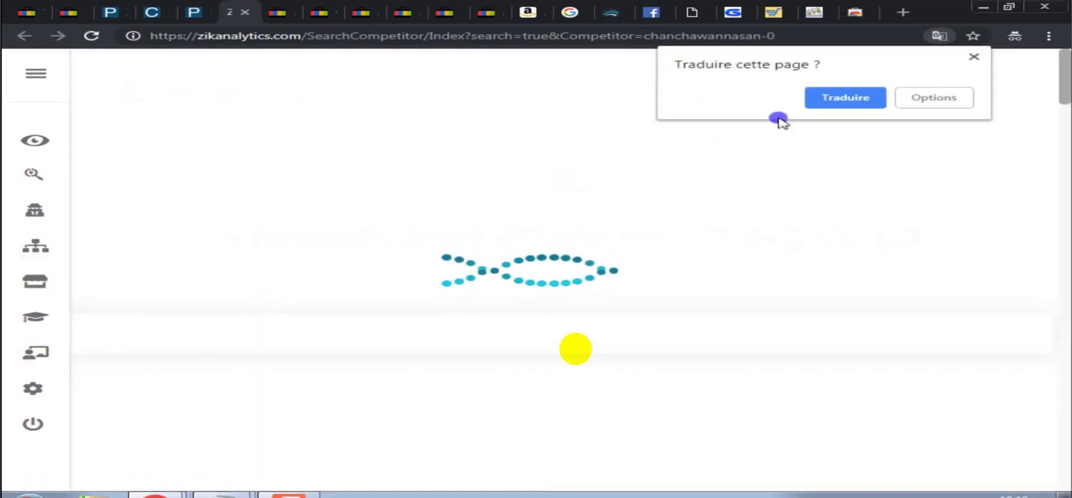
click(972, 60)
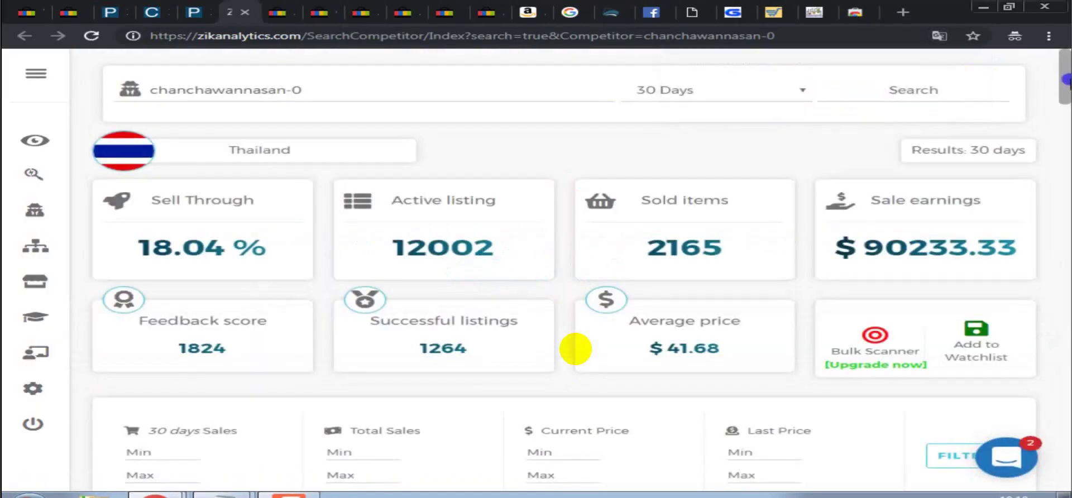
click(768, 90)
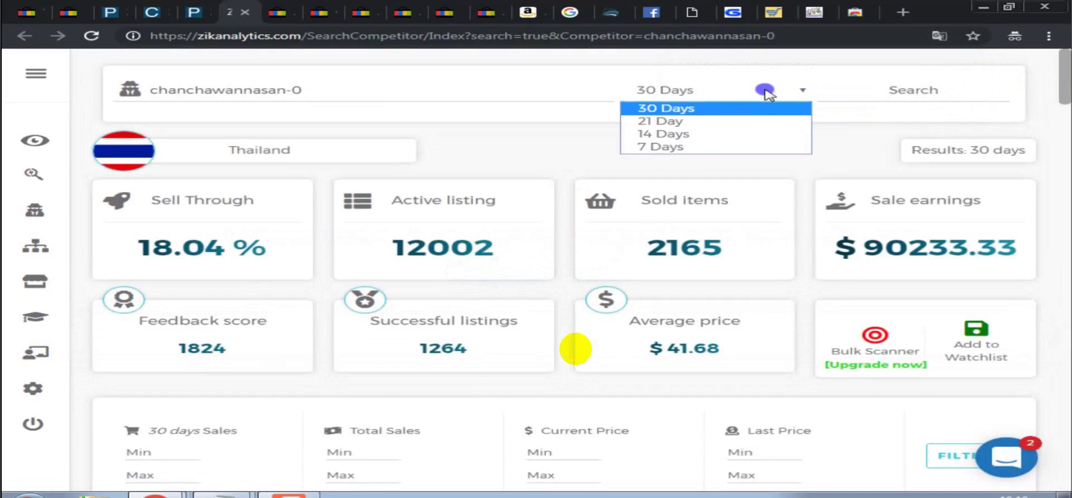
click(697, 147)
click(922, 93)
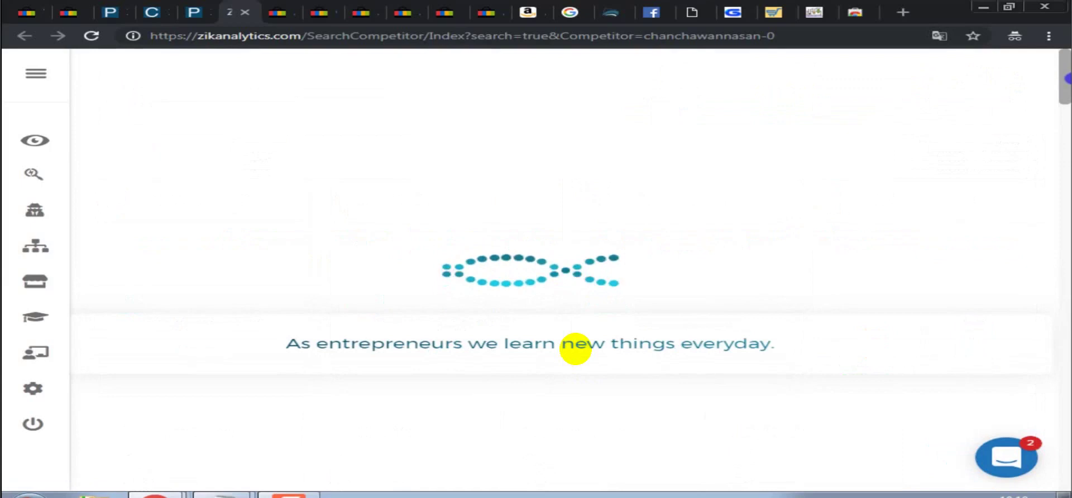
- Examine the seller's 7-day statistics and its product list with upload dates, sales and prices
scroll(575, 348, down, 6)
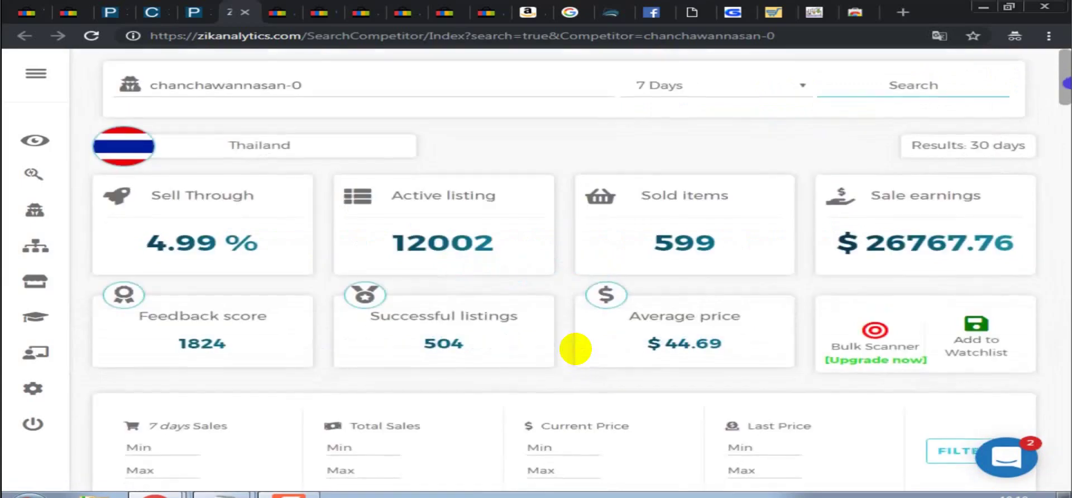
scroll(575, 349, up, 5)
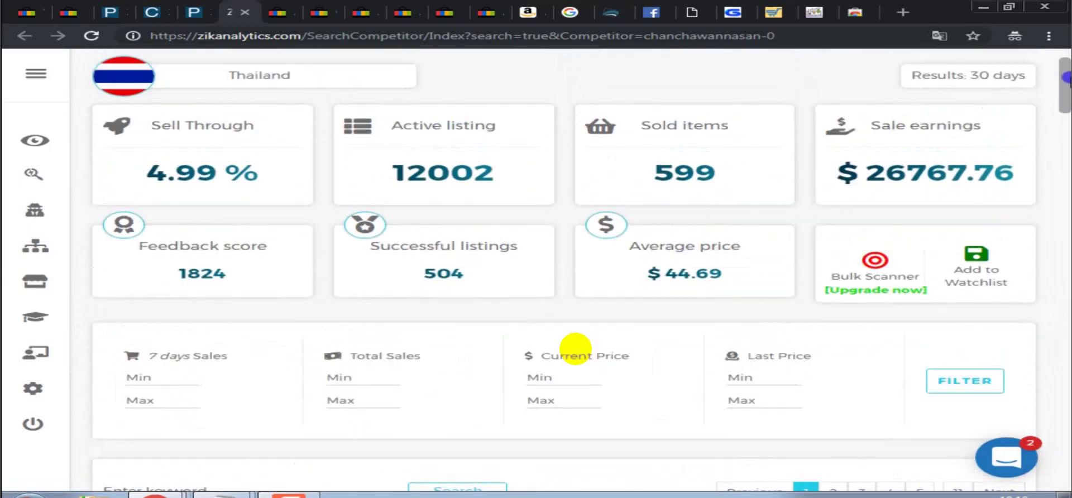
scroll(575, 348, down, 6)
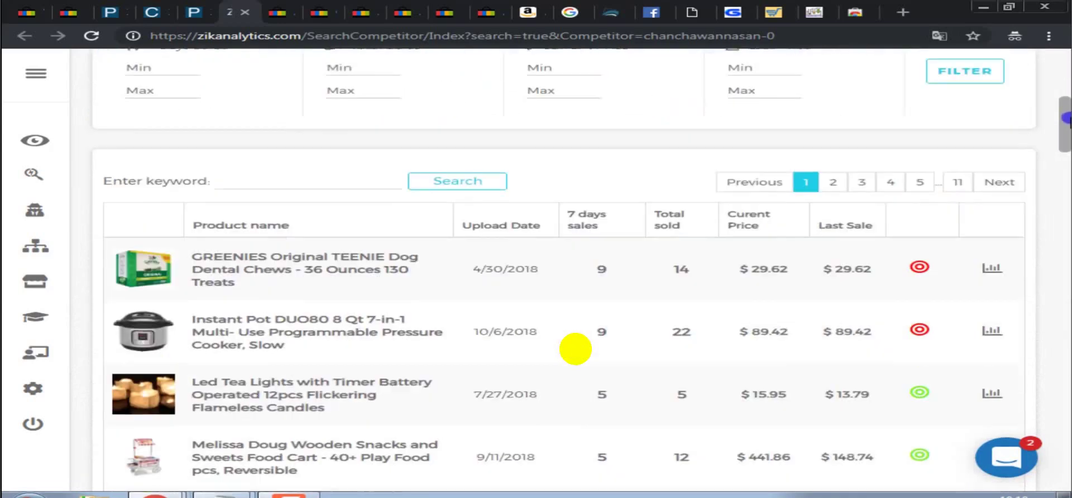
scroll(1067, 120, down, 1)
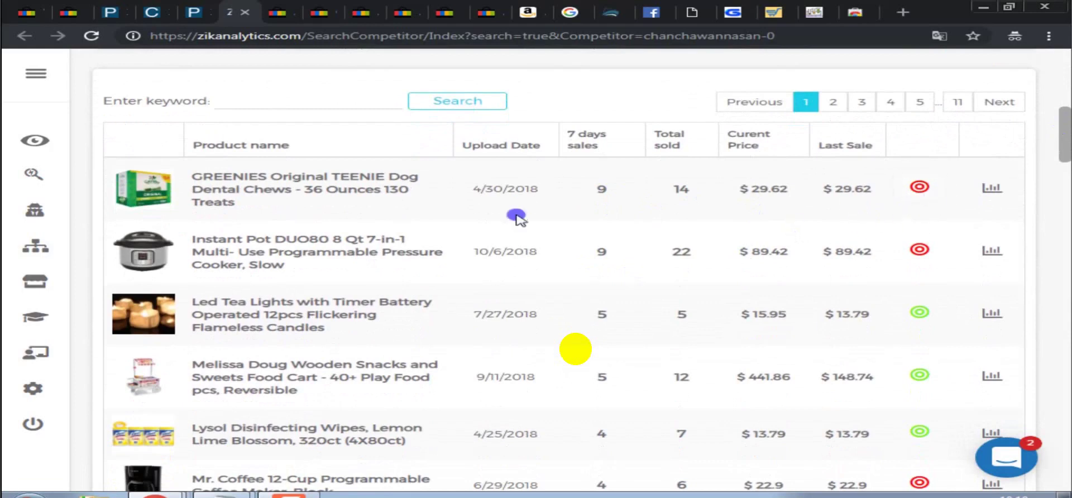
mouse_move(140, 193)
click(470, 111)
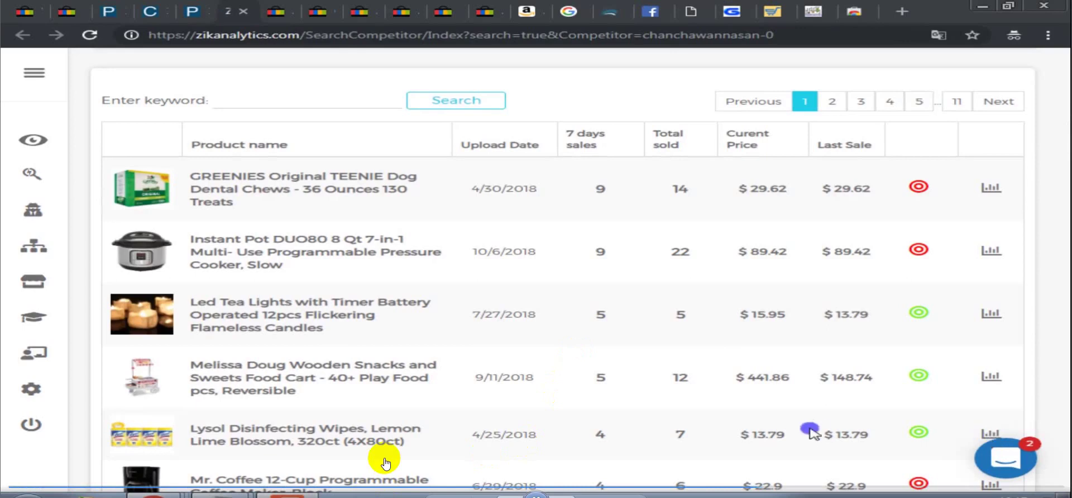
mouse_move(117, 231)
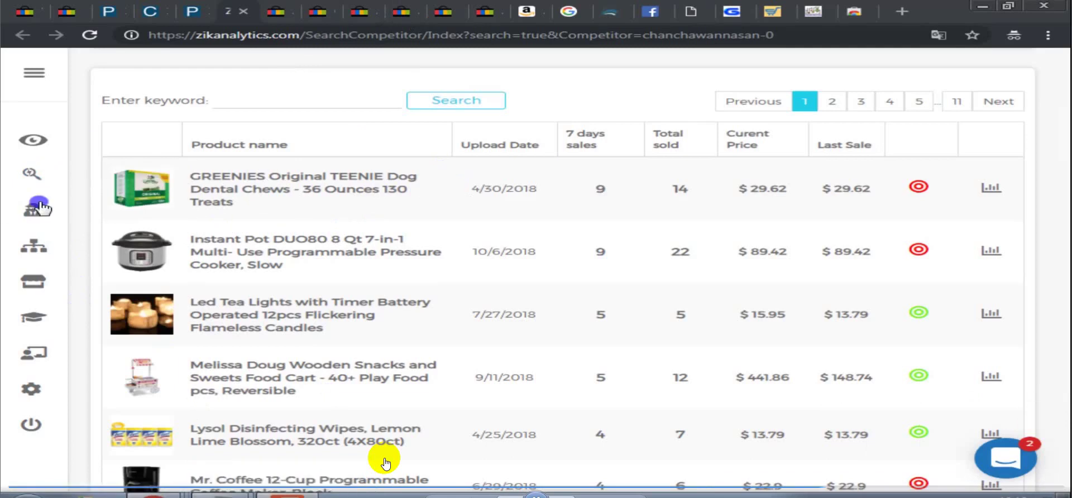
mouse_move(89, 192)
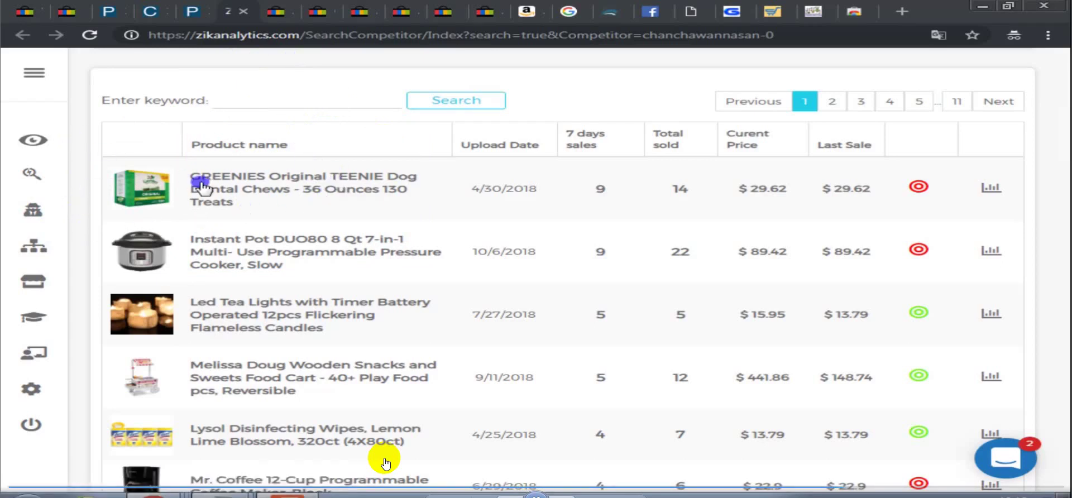
mouse_move(162, 179)
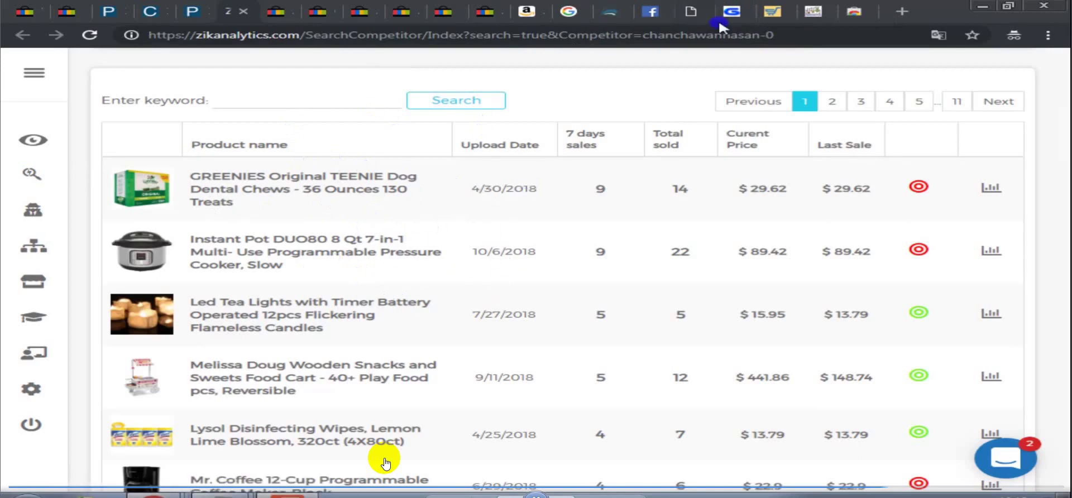
- View the account settings page in DSM Tool and return to the Ameristep hunting blind's Amazon page
click(773, 10)
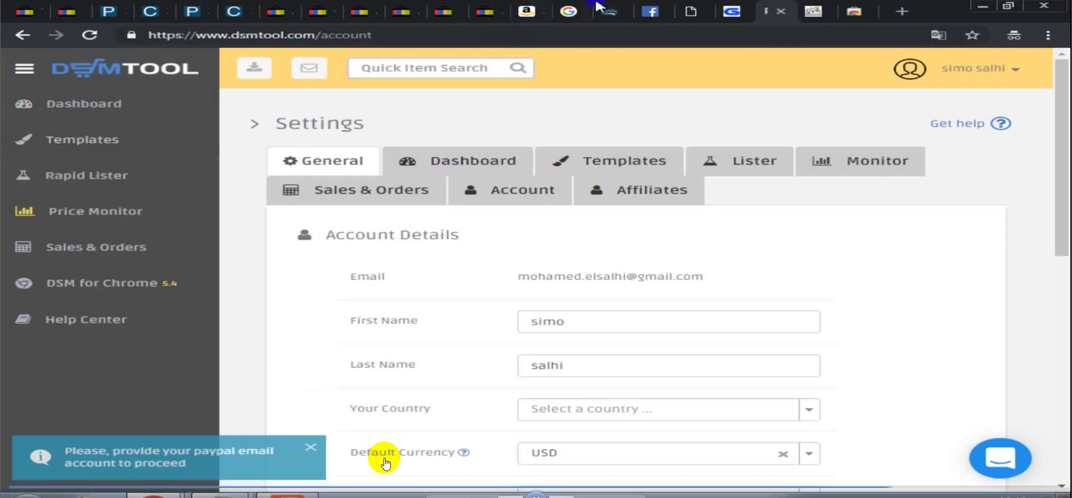
click(538, 5)
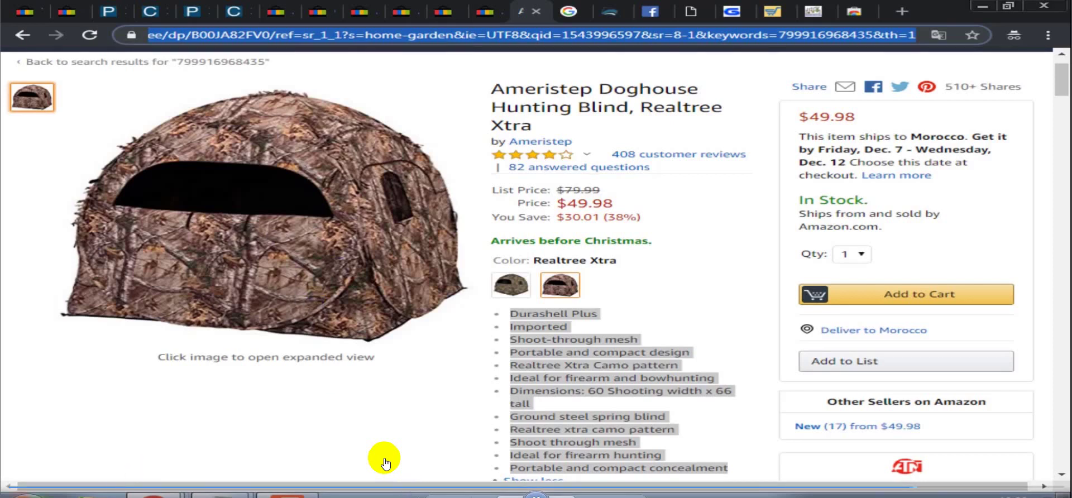
- Open the Windows Calculator and multiply 10 by 50
click(25, 494)
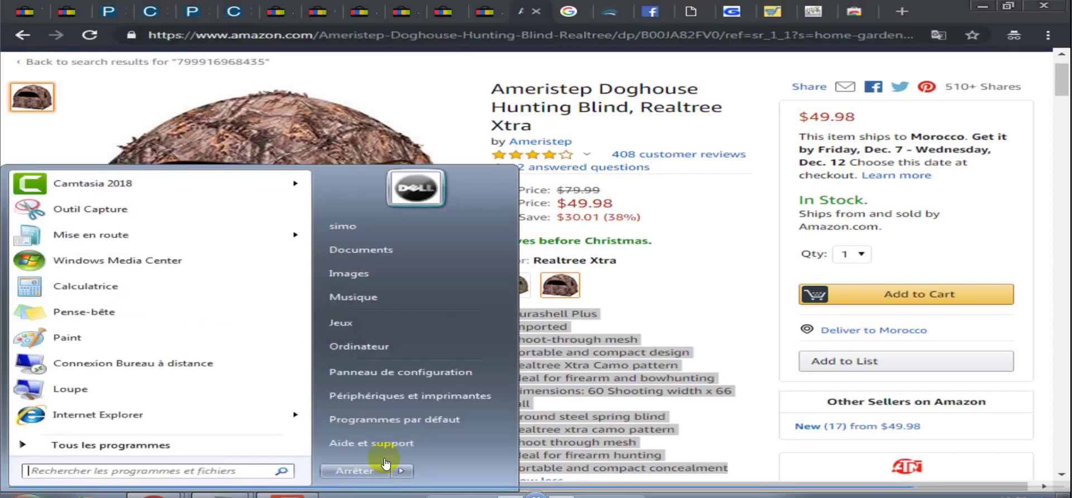
click(104, 288)
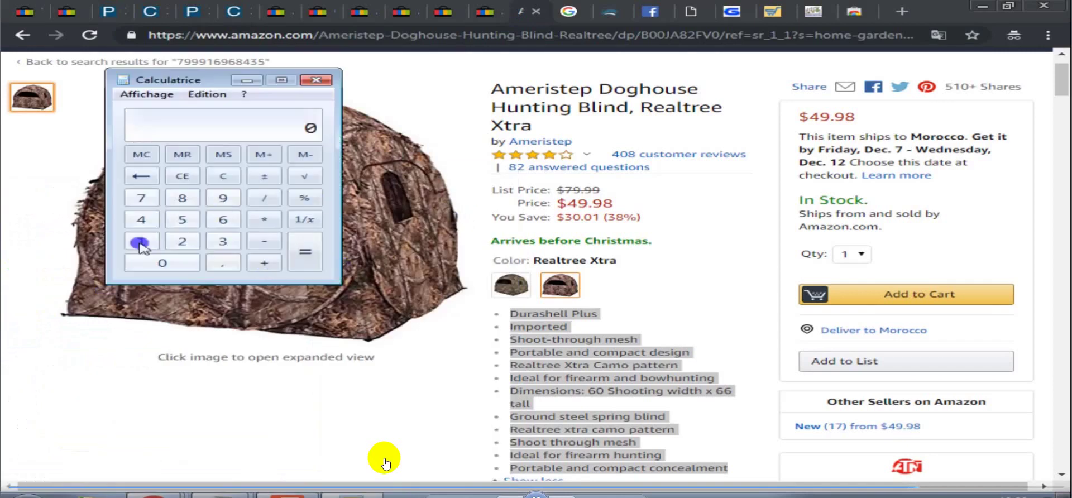
click(141, 242)
click(149, 264)
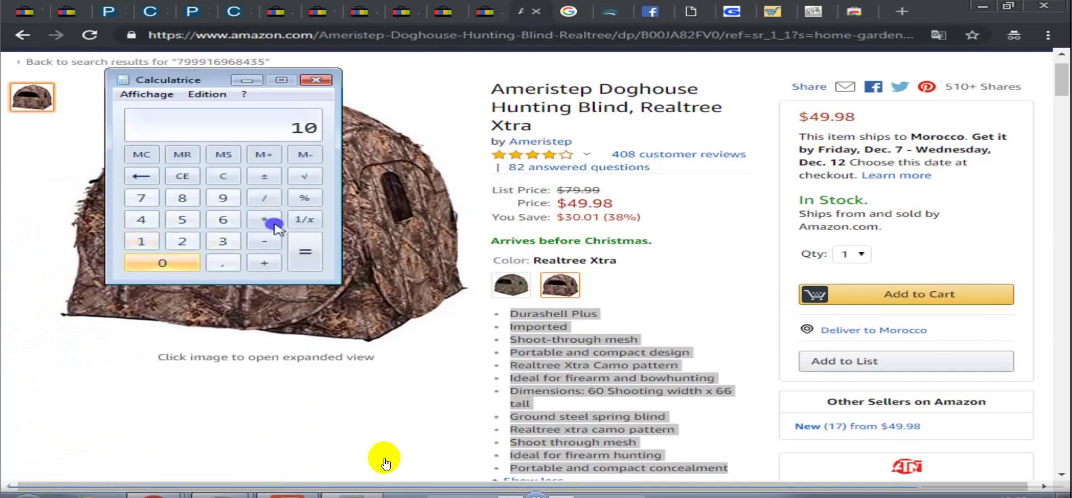
click(274, 225)
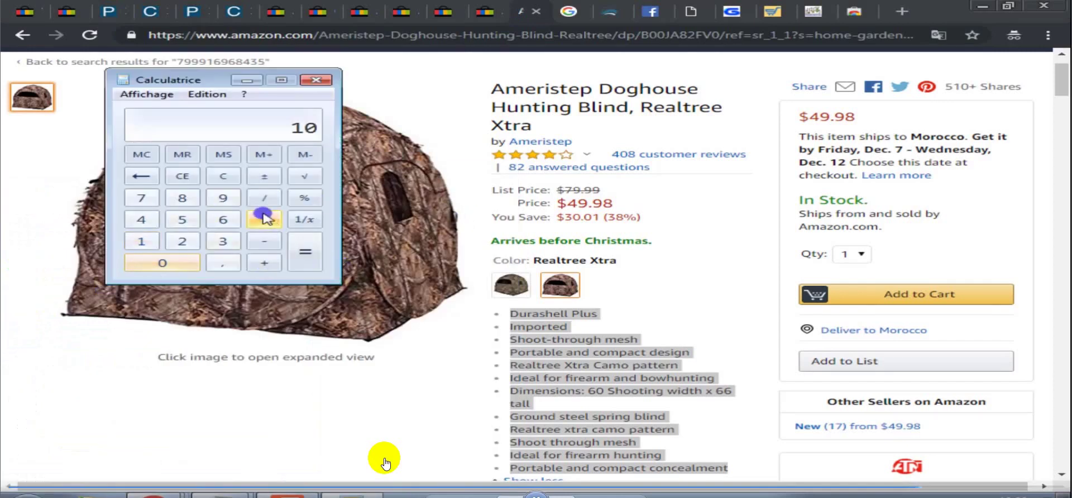
click(183, 222)
click(166, 264)
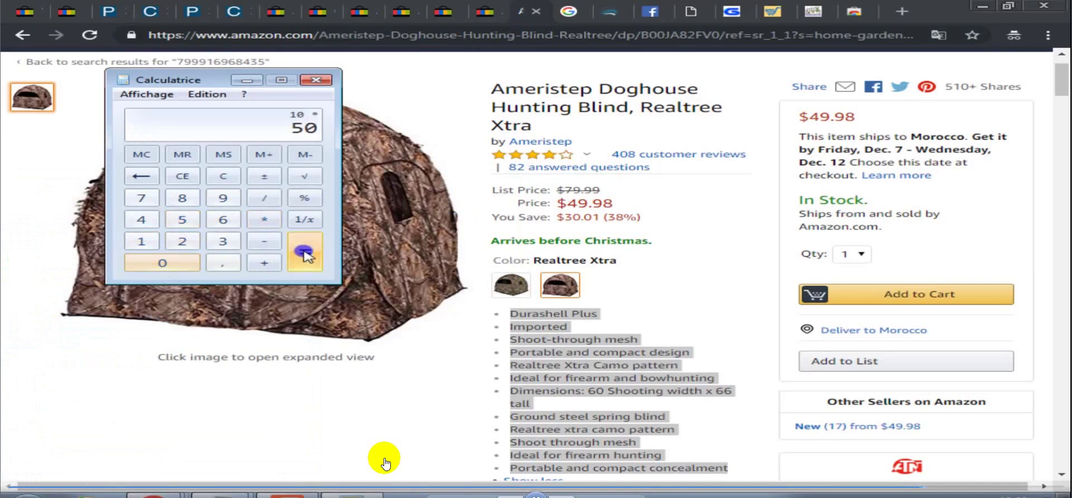
click(304, 254)
- Divide the calculator's product by 60 and minimize the calculator
click(264, 198)
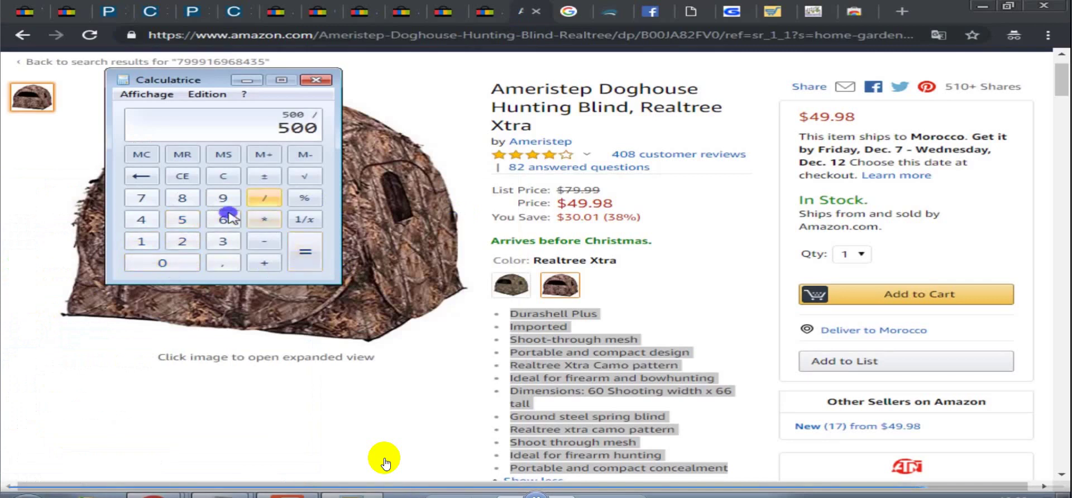
click(227, 217)
click(165, 263)
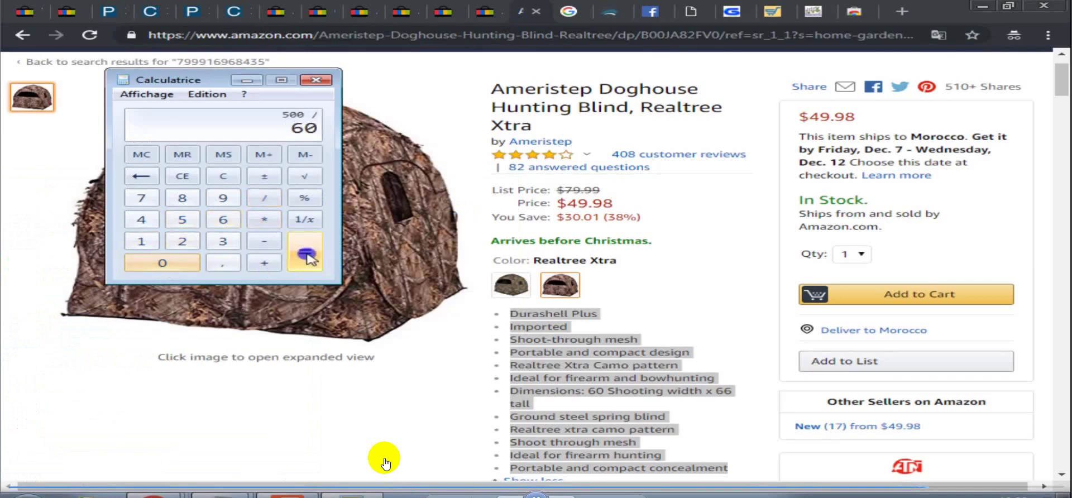
click(307, 255)
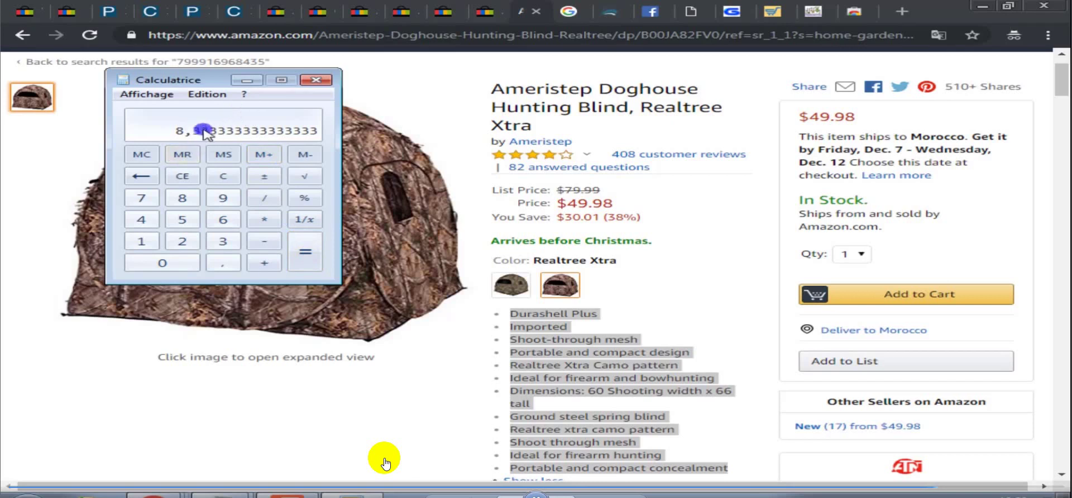
click(242, 84)
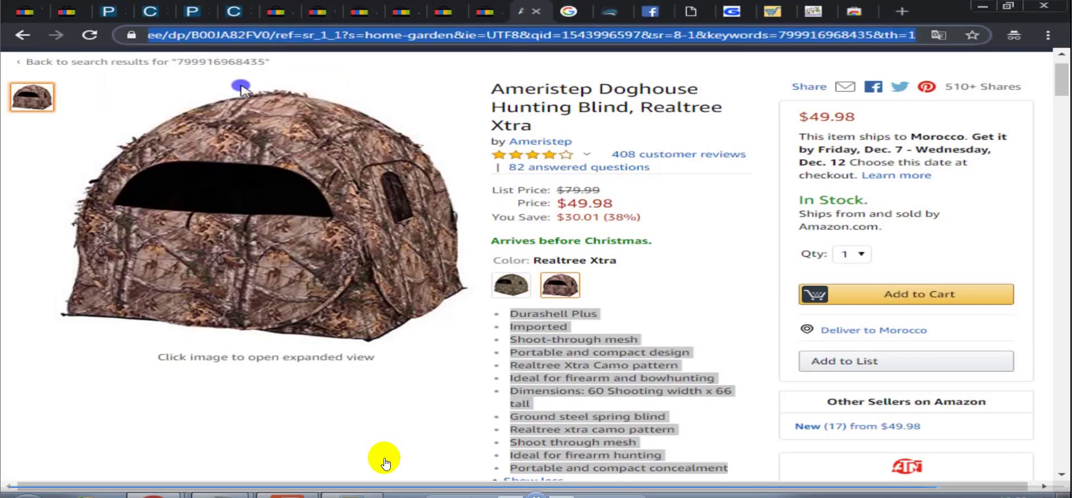